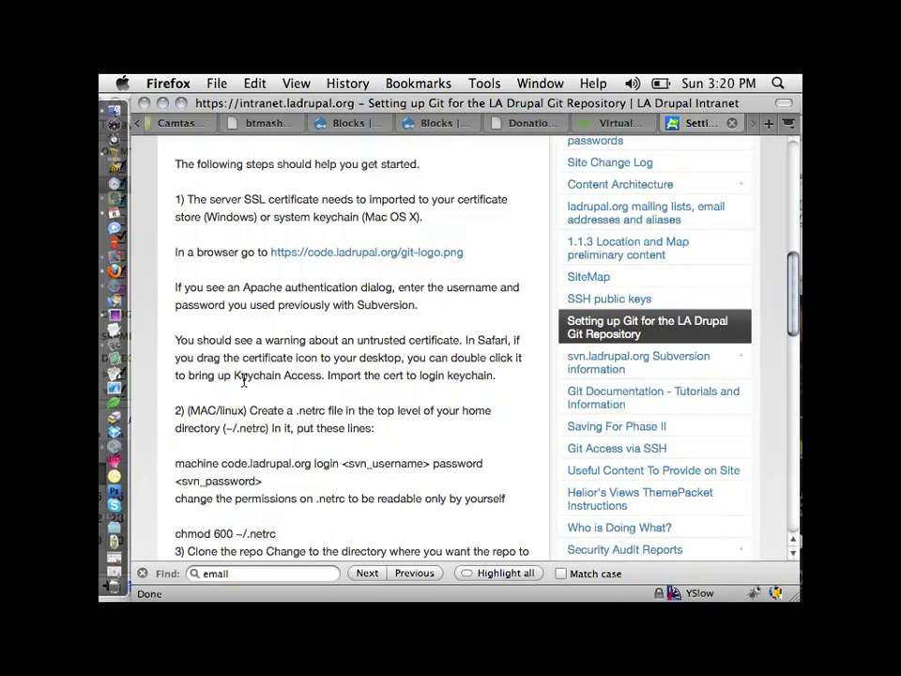
Scroll down to the example git workflow: clone once, then repeatedly add, commit, pull and push
{"action": "scroll", "coordinate": [242, 378], "scroll_direction": "down", "scroll_amount": 10}
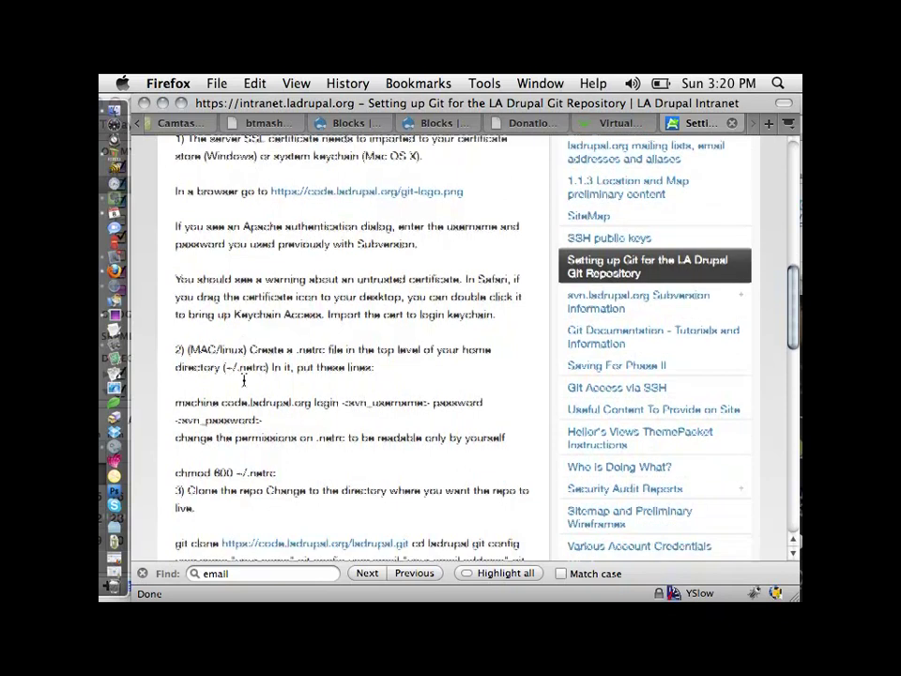
{"action": "scroll", "coordinate": [242, 379], "scroll_direction": "down", "scroll_amount": 3}
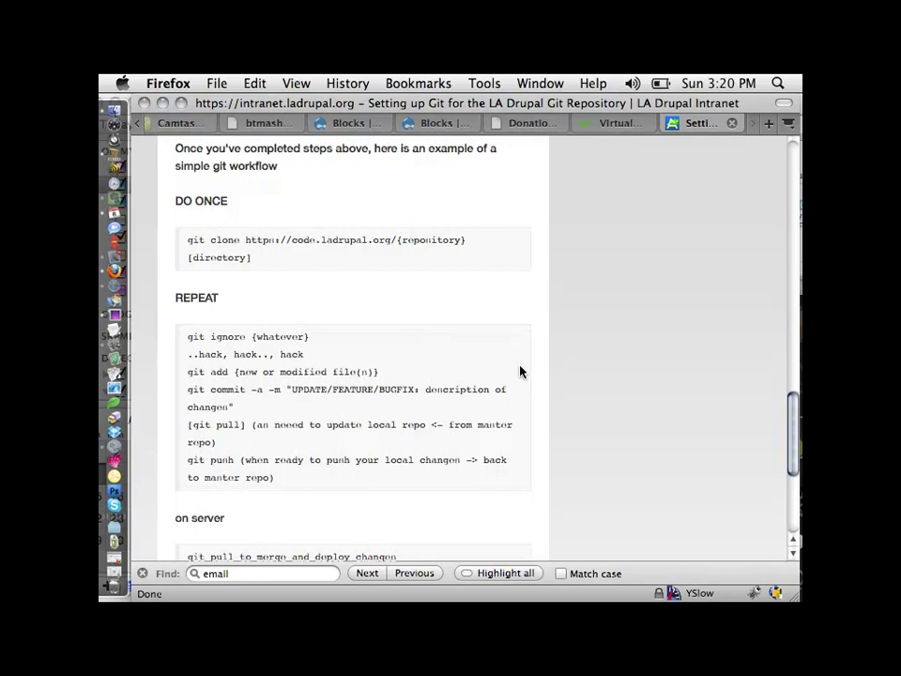
{"action": "key", "text": "super+l"}
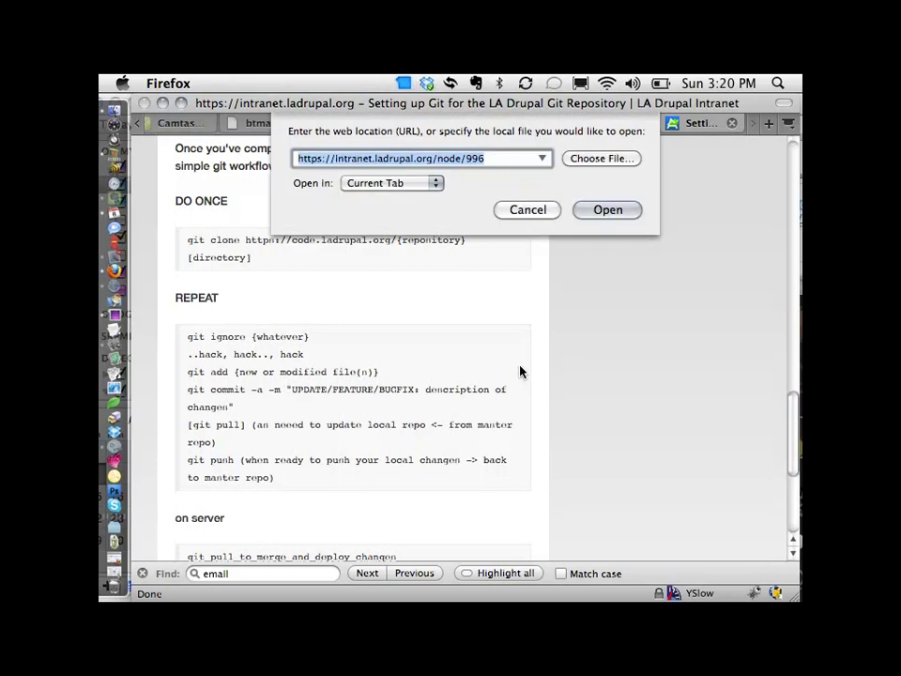
{"action": "key", "text": "Right"}
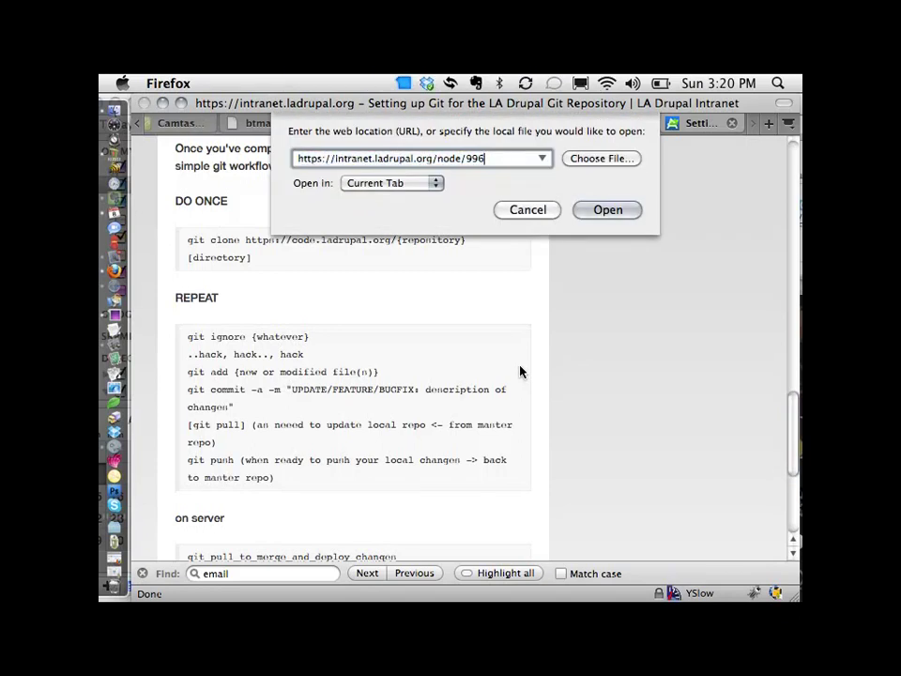
{"action": "key", "text": "BackSpace"}
{"action": "key", "text": "BackSpace"}
{"action": "key", "text": "BackSpace"}
{"action": "key", "text": "BackSpace"}
{"action": "key", "text": "BackSpace"}
{"action": "key", "text": "BackSpace"}
{"action": "key", "text": "BackSpace"}
{"action": "key", "text": "BackSpace"}
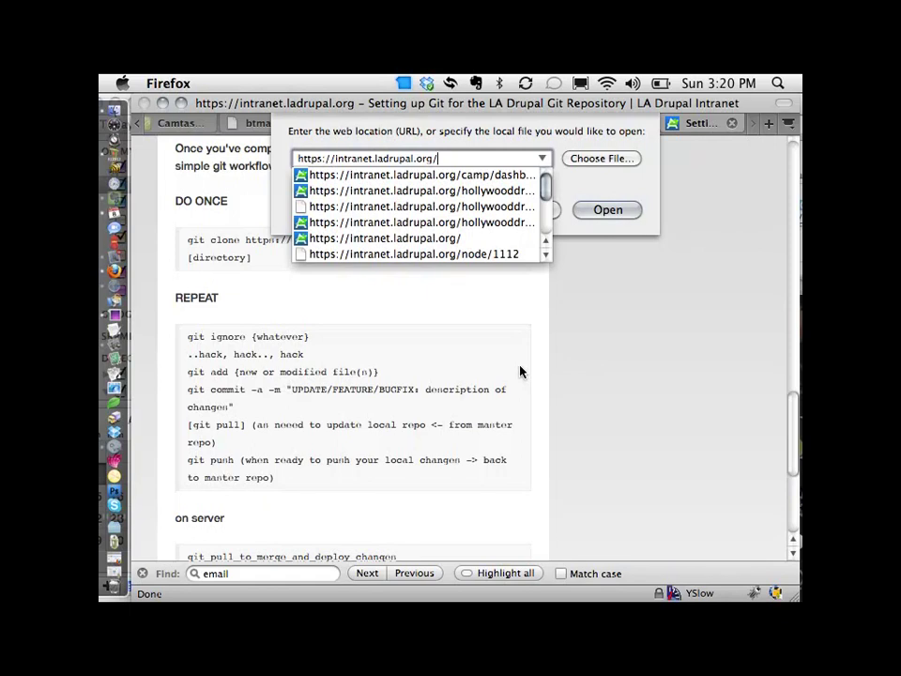
{"action": "key", "text": "BackSpace"}
{"action": "key", "text": "BackSpace"}
{"action": "key", "text": "BackSpace"}
{"action": "key", "text": "BackSpace"}
{"action": "key", "text": "BackSpace"}
{"action": "key", "text": "BackSpace"}
{"action": "key", "text": "BackSpace"}
{"action": "key", "text": "BackSpace"}
{"action": "key", "text": "BackSpace"}
{"action": "key", "text": "BackSpace"}
{"action": "key", "text": "BackSpace"}
{"action": "key", "text": "BackSpace"}
{"action": "key", "text": "BackSpace"}
{"action": "key", "text": "BackSpace"}
{"action": "key", "text": "BackSpace"}
{"action": "key", "text": "BackSpace"}
{"action": "key", "text": "BackSpace"}
{"action": "key", "text": "BackSpace"}
{"action": "key", "text": "BackSpace"}
{"action": "key", "text": "BackSpace"}
{"action": "key", "text": "BackSpace"}
{"action": "key", "text": "BackSpace"}
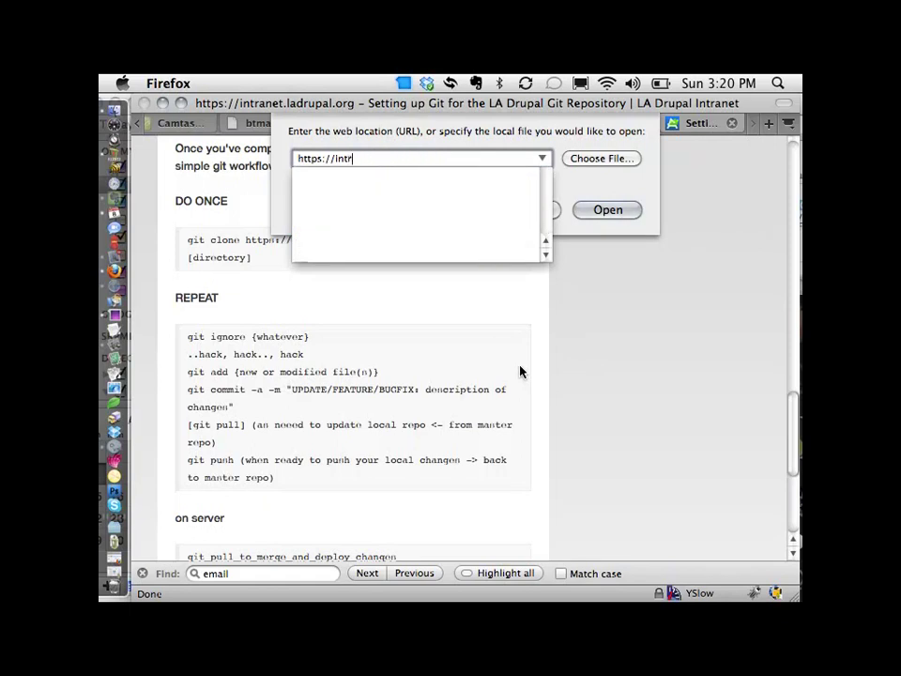
{"action": "type", "text": "ladrupal.or"}
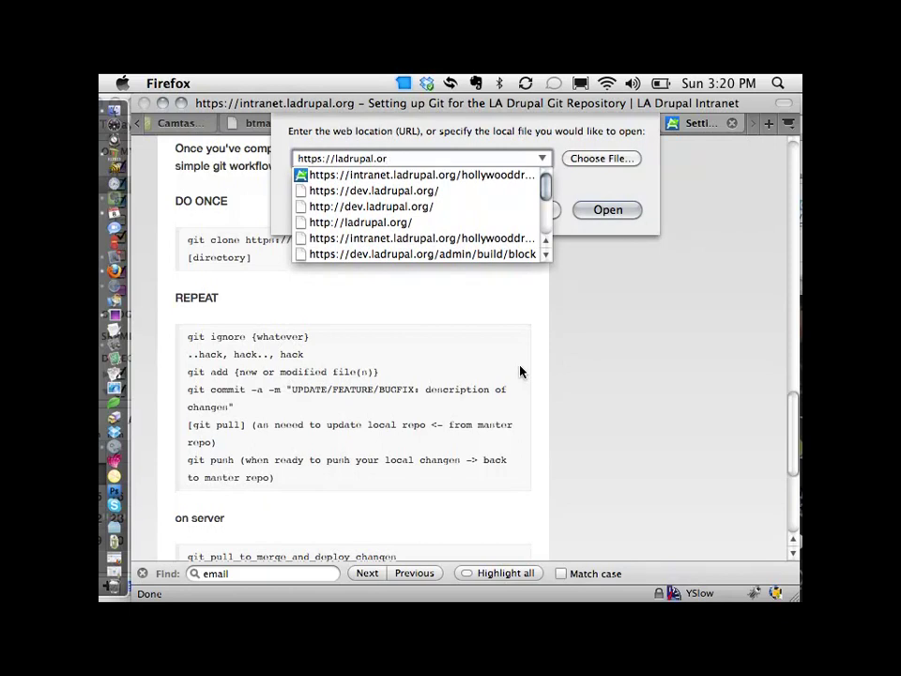
{"action": "type", "text": "g/admin"}
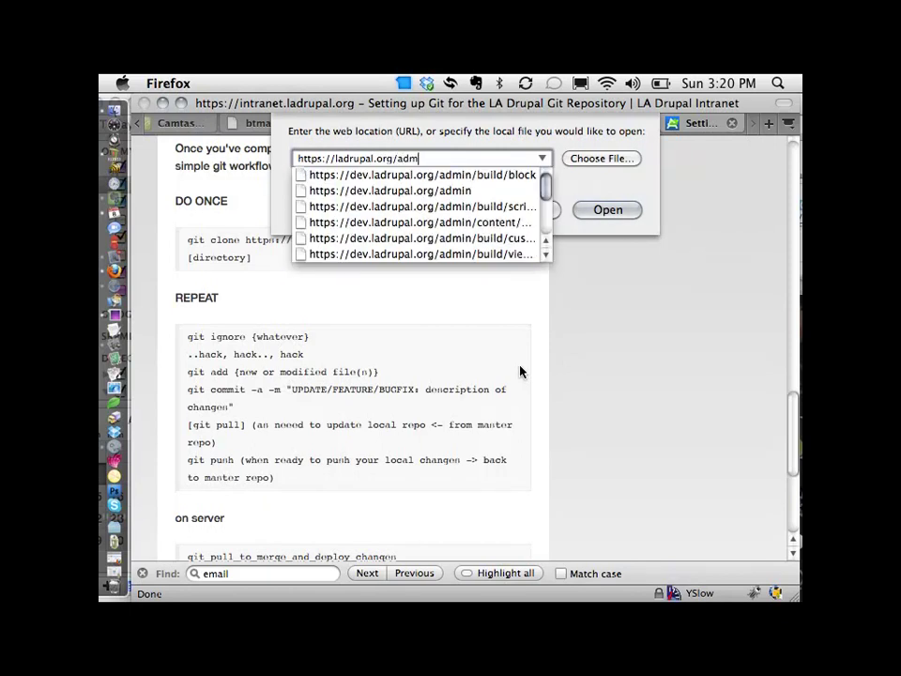
{"action": "key", "text": "Down"}
{"action": "key", "text": "Down"}
{"action": "key", "text": "Down"}
{"action": "key", "text": "Return"}
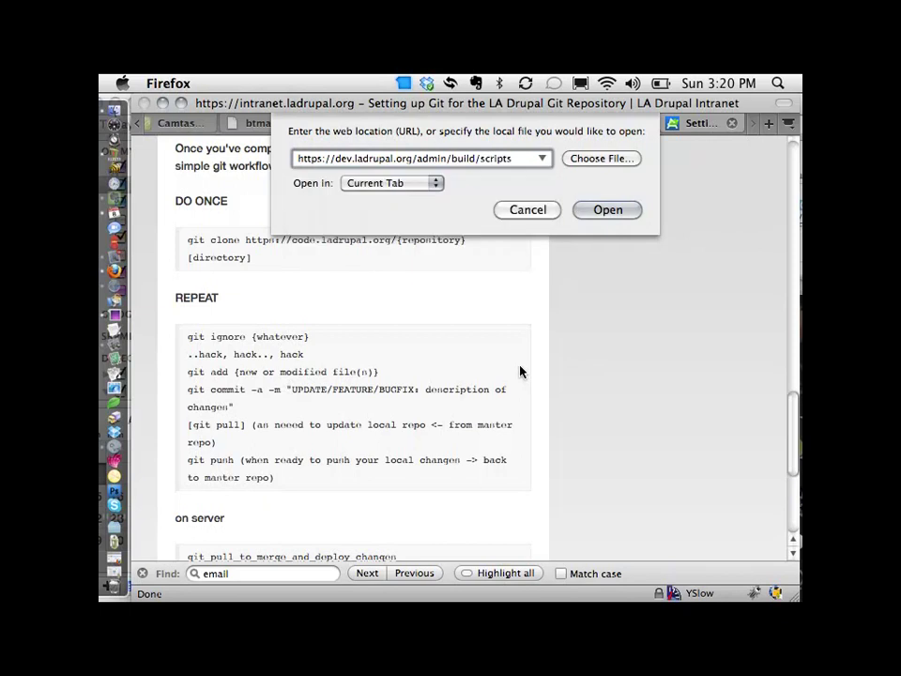
{"action": "key", "text": "Return"}
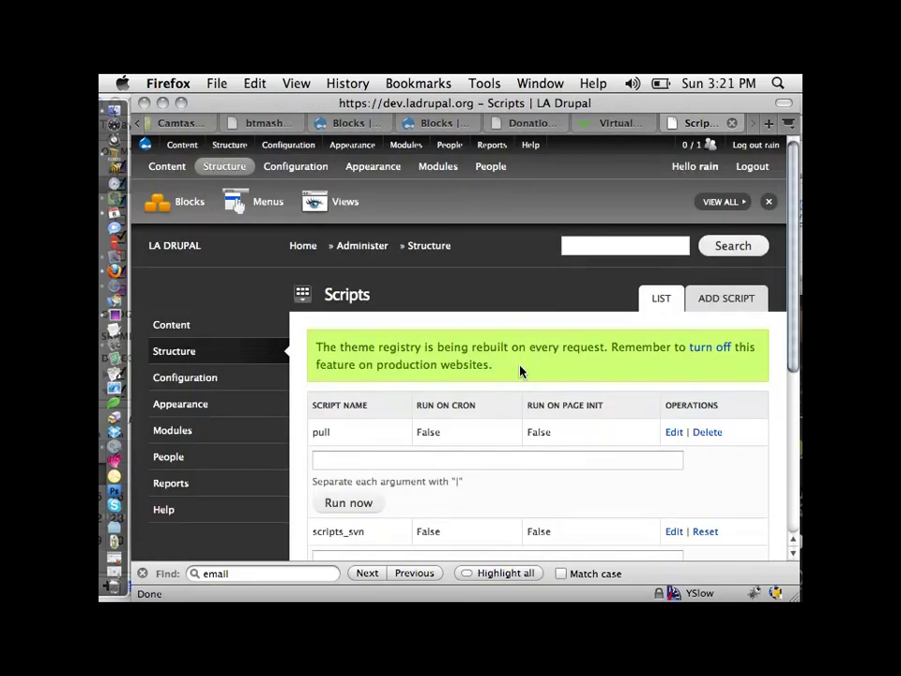
Enter 'pull' as the pull script's argument on the Scripts page
{"action": "scroll", "coordinate": [395, 425], "scroll_direction": "down", "scroll_amount": 2}
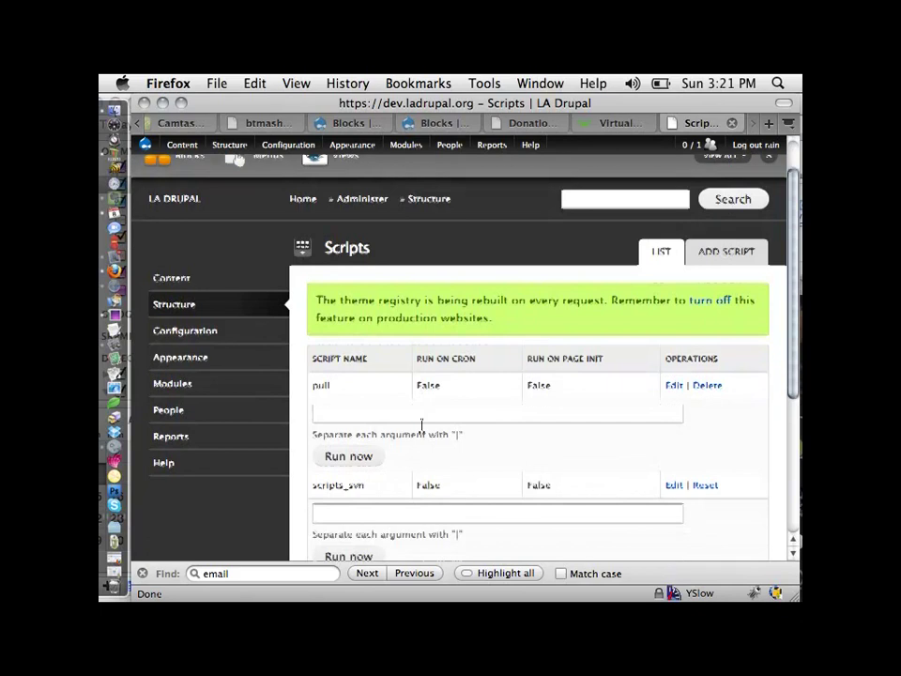
{"action": "left_click", "coordinate": [377, 405]}
{"action": "type", "text": "pu;l;"}
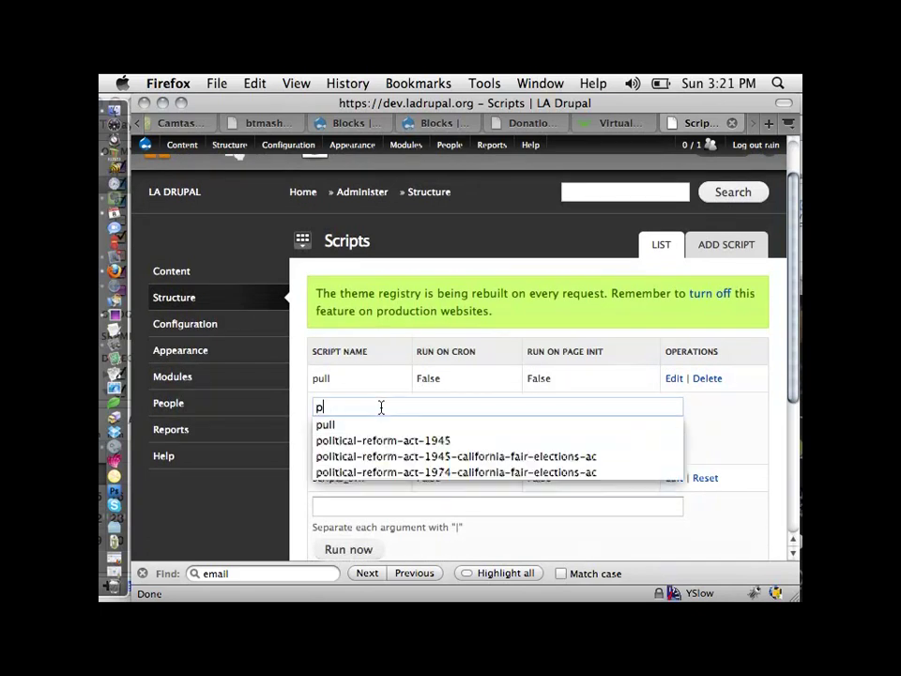
{"action": "key", "text": "BackSpace"}
{"action": "key", "text": "BackSpace"}
{"action": "key", "text": "BackSpace"}
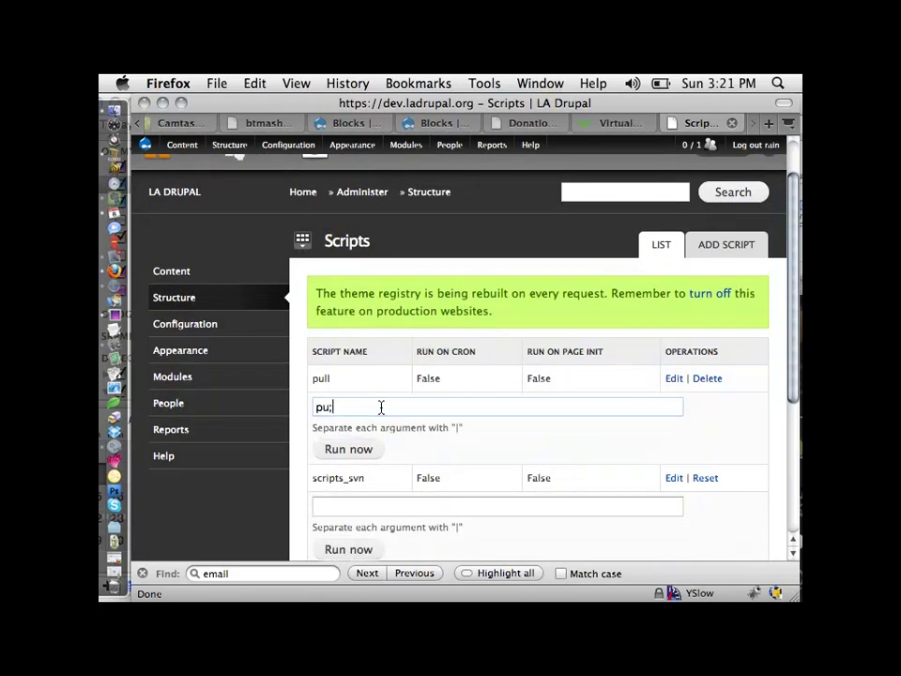
{"action": "type", "text": "ll"}
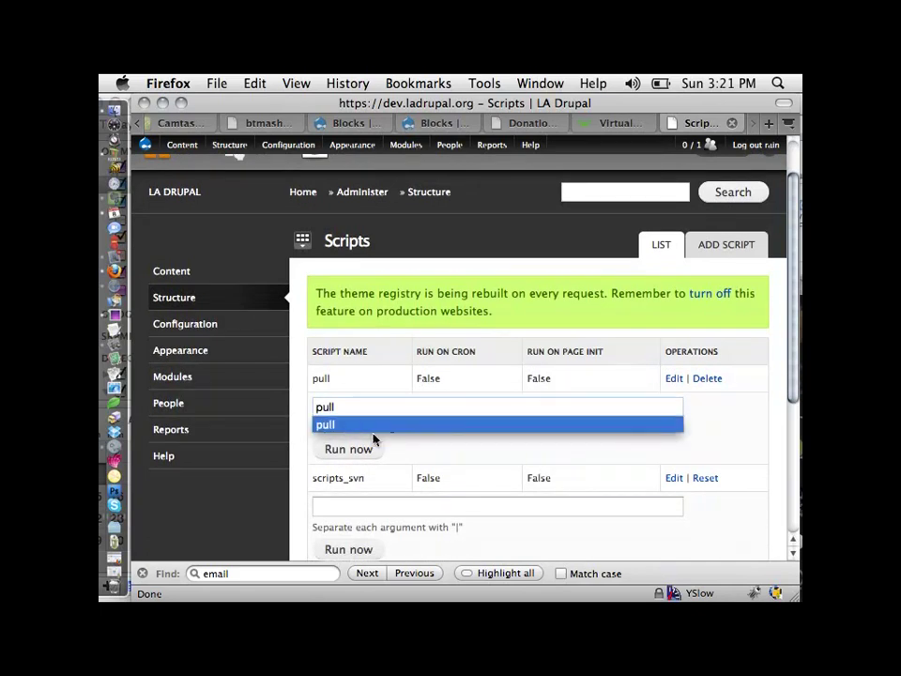
{"action": "left_click", "coordinate": [324, 424]}
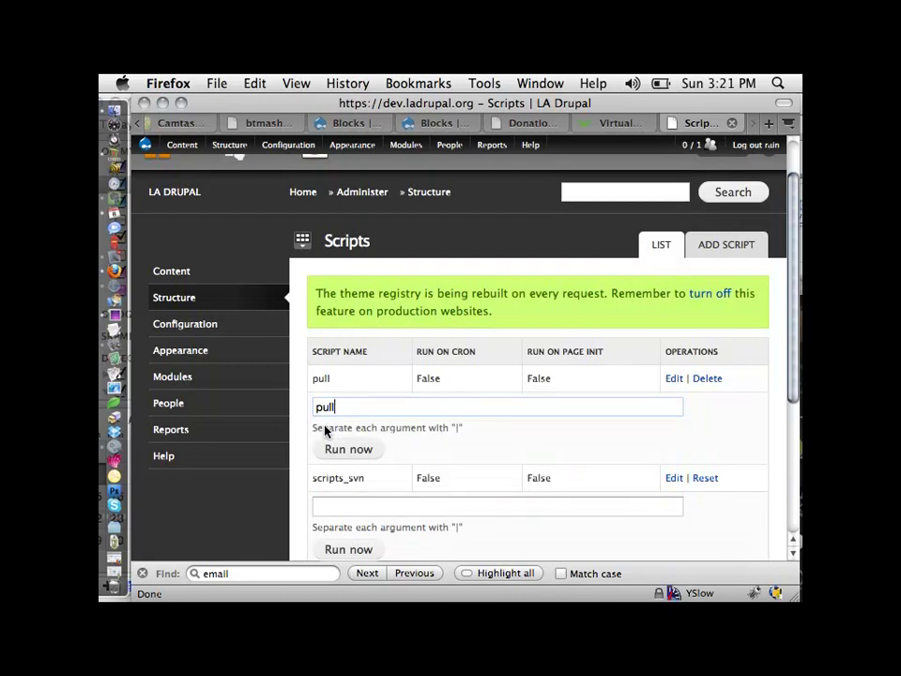
Run the pull script, which reports 'Updating ae9af9c..ac0f07b'
{"action": "scroll", "coordinate": [325, 431], "scroll_direction": "down", "scroll_amount": 5}
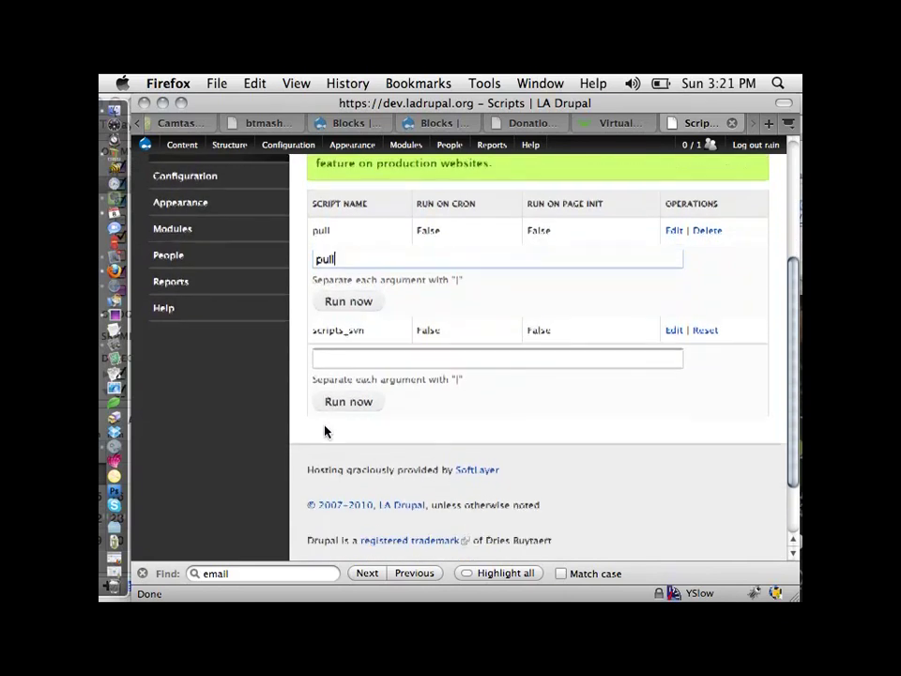
{"action": "scroll", "coordinate": [323, 428], "scroll_direction": "down", "scroll_amount": 2}
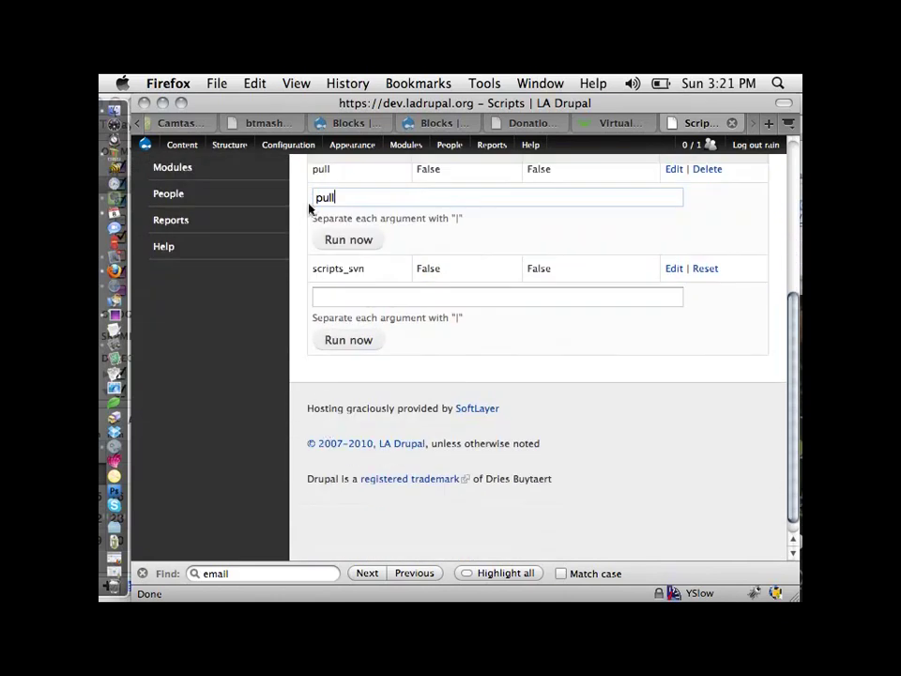
{"action": "left_click", "coordinate": [363, 248]}
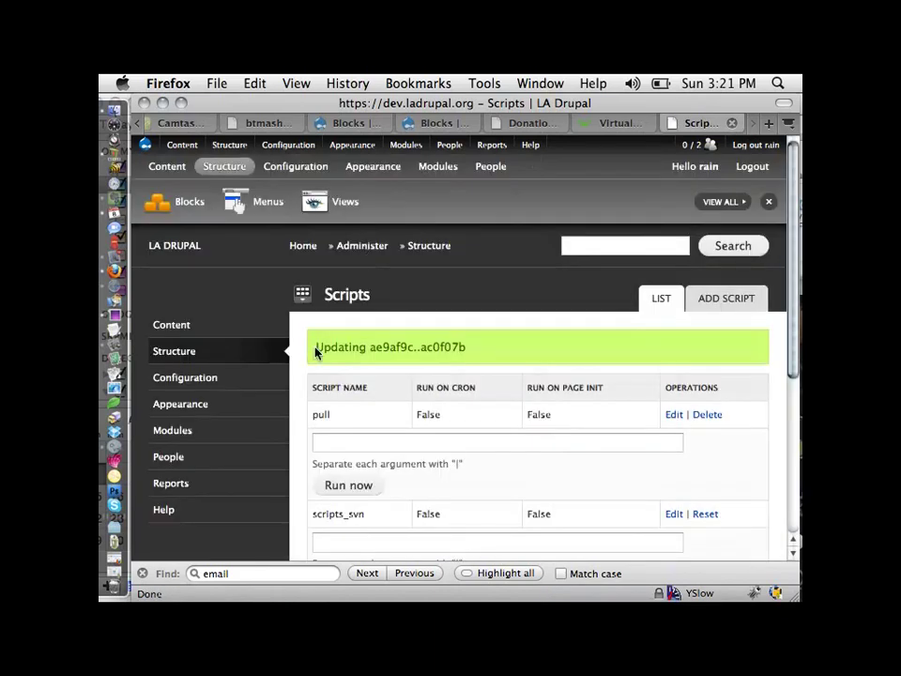
Select the 'Updating ae9af9c..ac0f07b' message and bring up Firefox's Open Location prompt
{"action": "triple_click", "coordinate": [507, 345]}
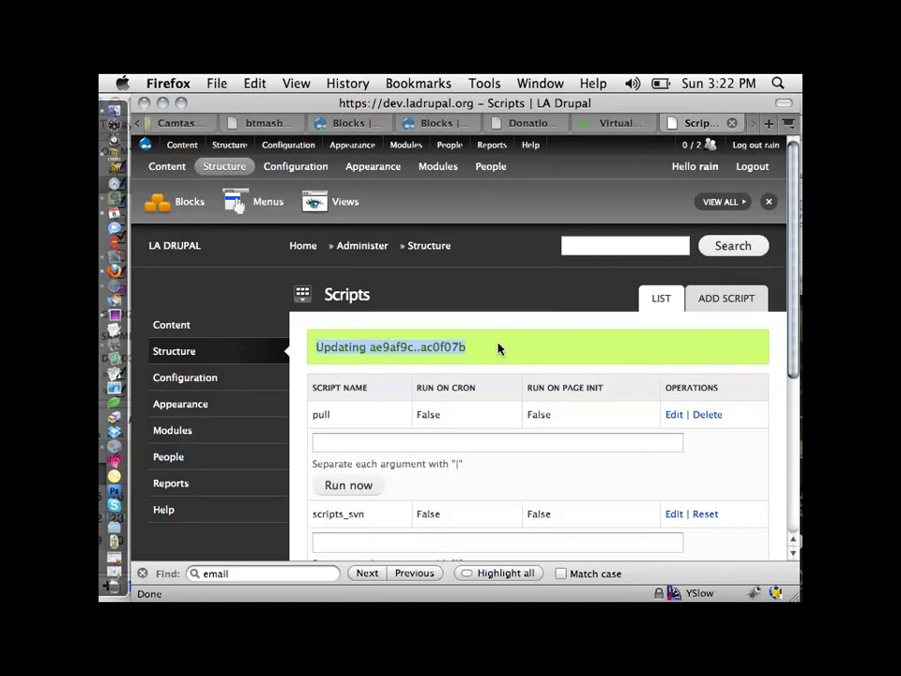
{"action": "key", "text": "super+l"}
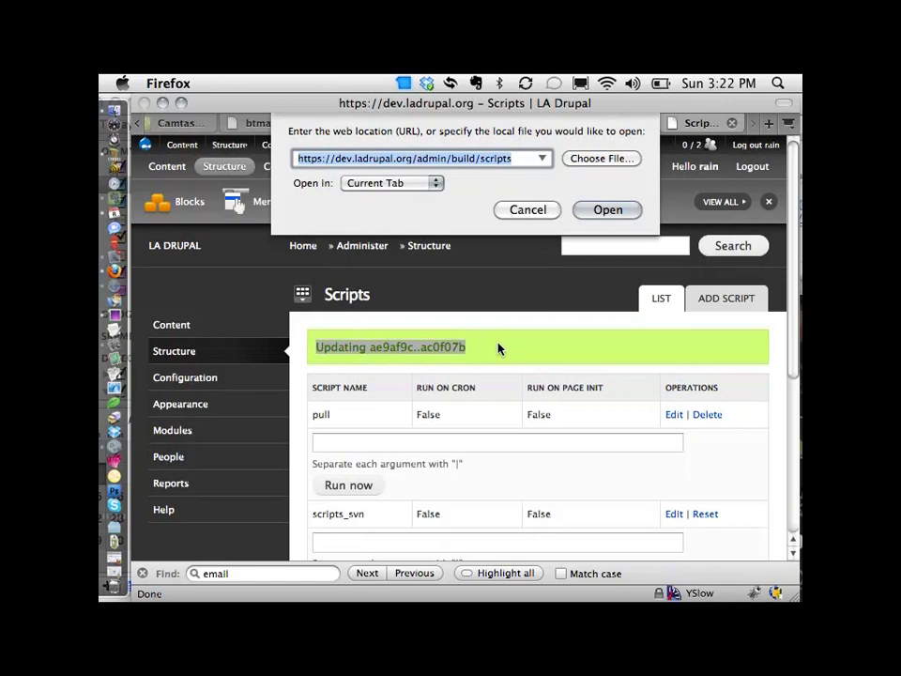
Load a member's profile page by its ladrupal.org/user address on the live site
{"action": "type", "text": "ladrupal "}
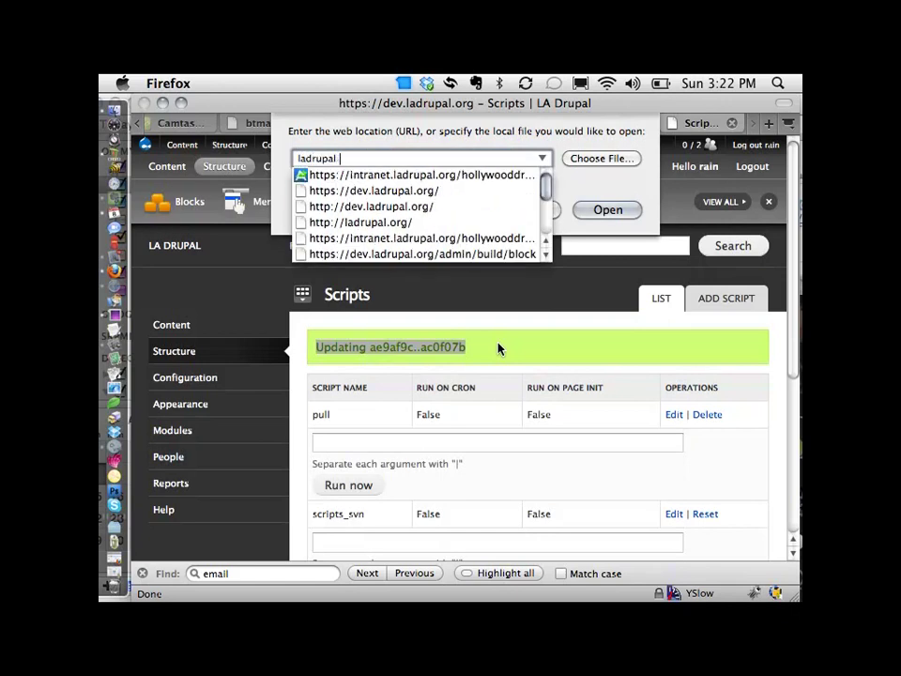
{"action": "type", "text": ".org/use"}
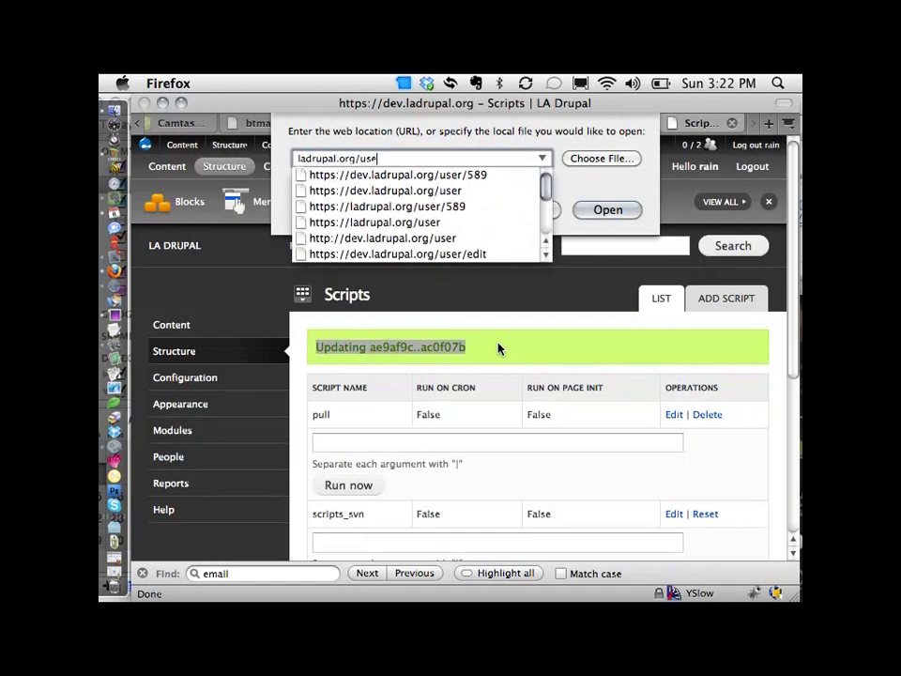
{"action": "type", "text": "r"}
{"action": "key", "text": "BackSpace"}
{"action": "type", "text": "r/60"}
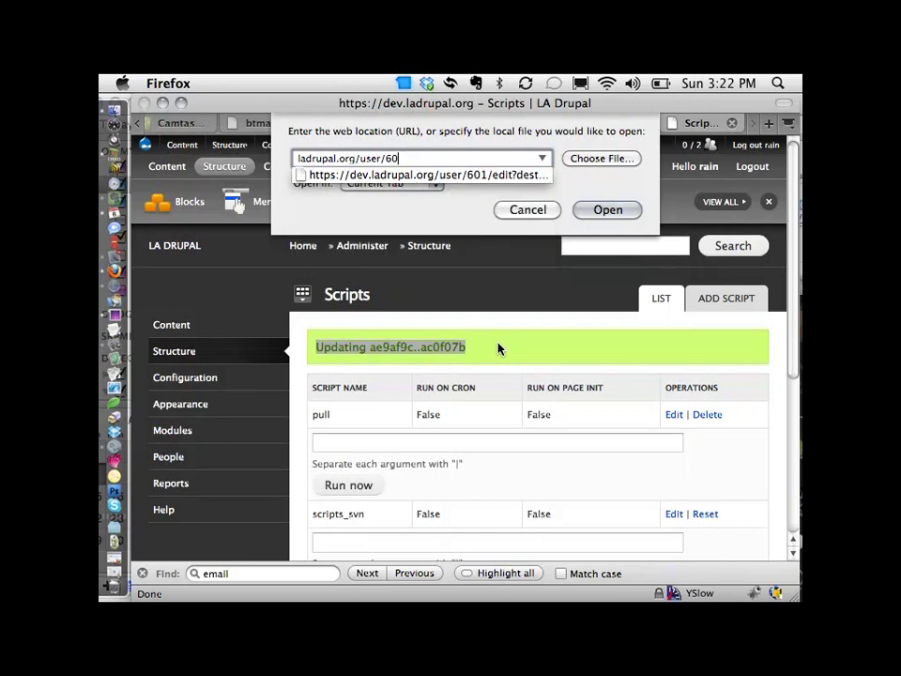
{"action": "type", "text": "2"}
{"action": "key", "text": "Return"}
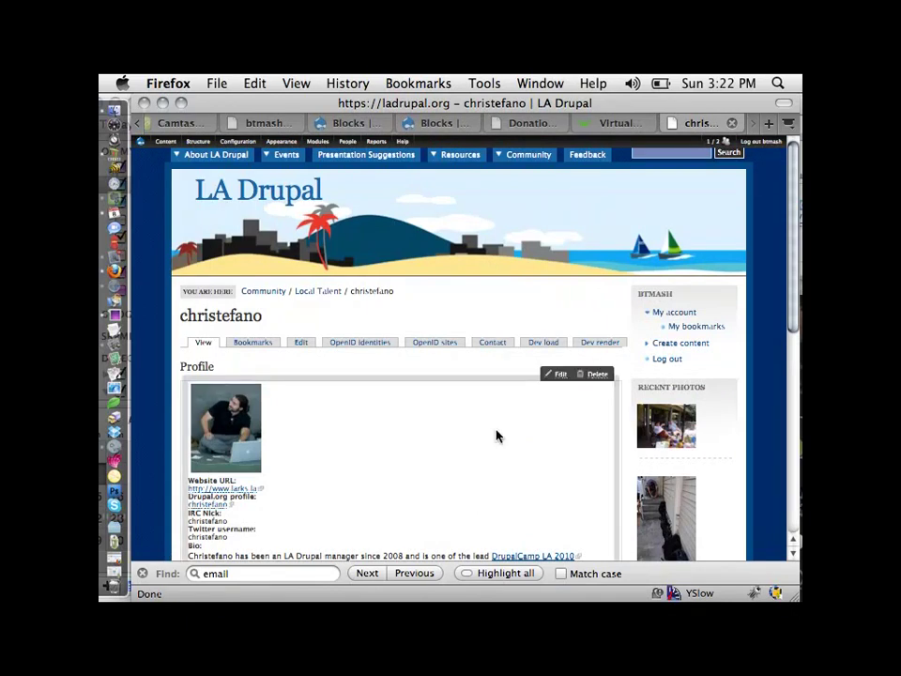
Zoom in on the profile, open its Edit tab, then go to People › Roles
{"action": "key", "text": "super+plus"}
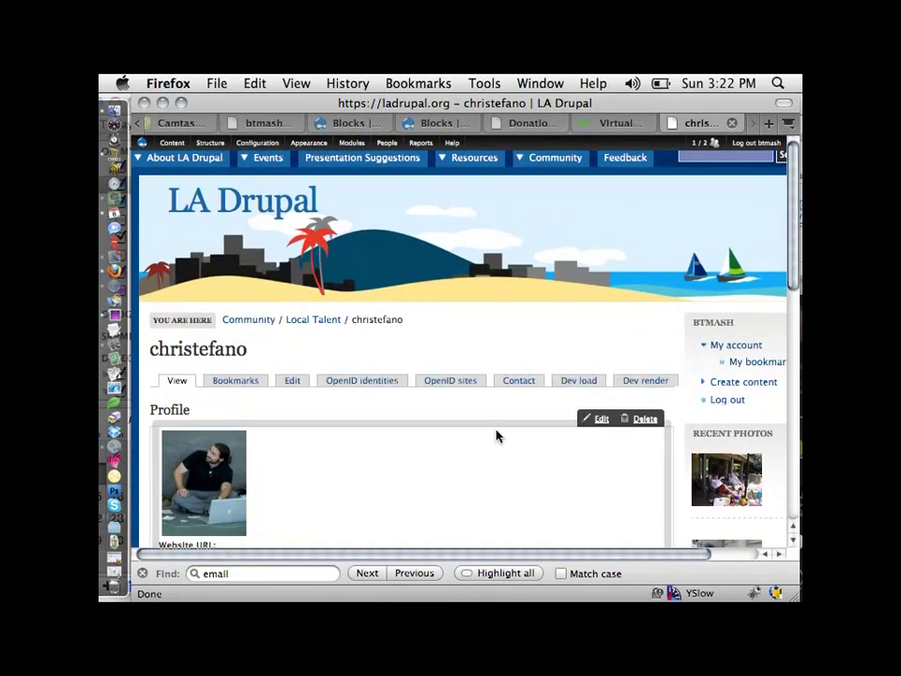
{"action": "scroll", "coordinate": [497, 434], "scroll_direction": "down", "scroll_amount": 10}
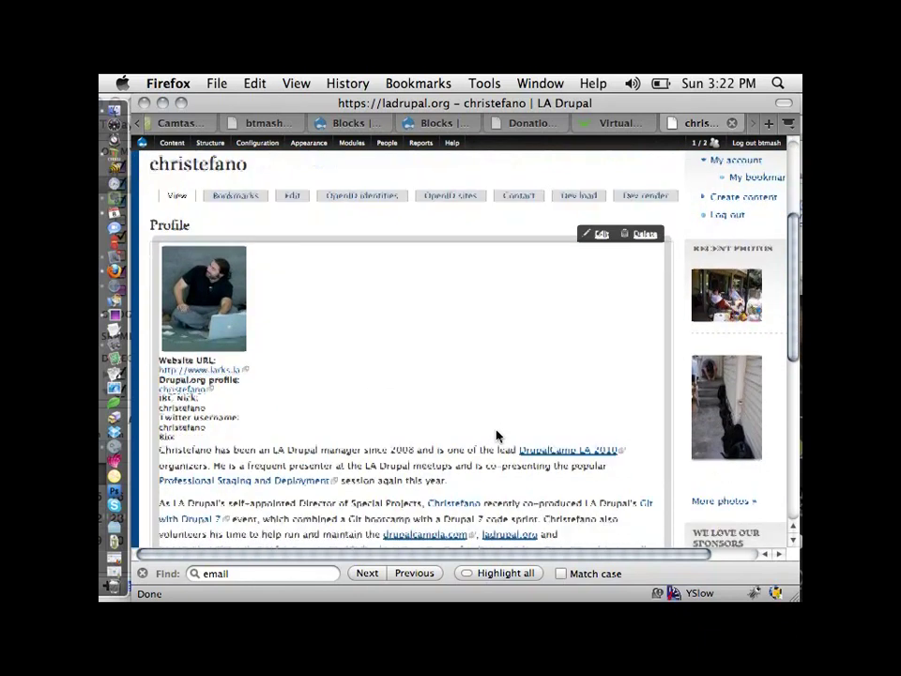
{"action": "scroll", "coordinate": [496, 435], "scroll_direction": "down", "scroll_amount": 1}
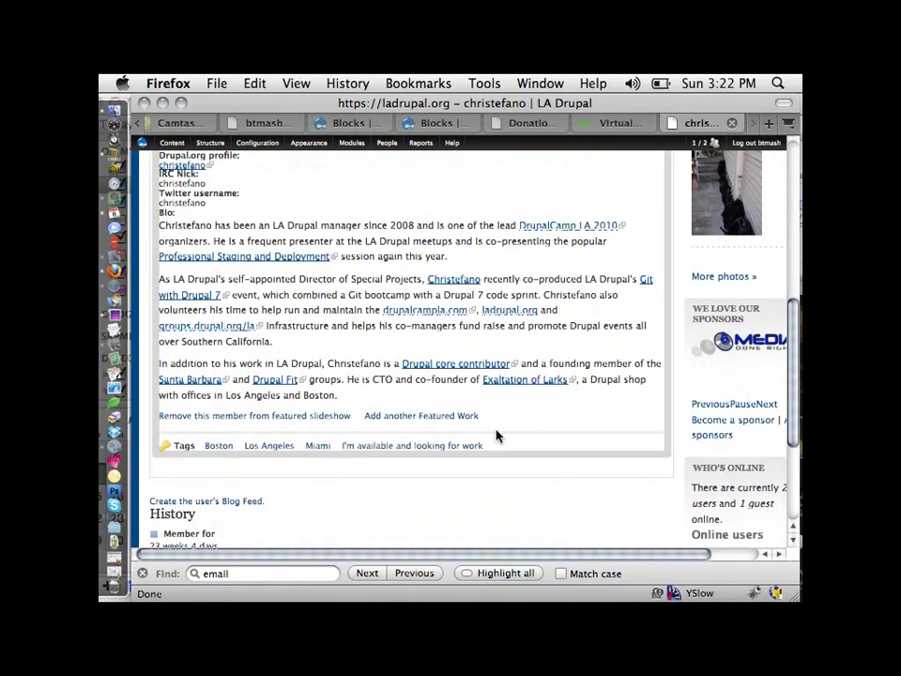
{"action": "scroll", "coordinate": [497, 435], "scroll_direction": "down", "scroll_amount": 3}
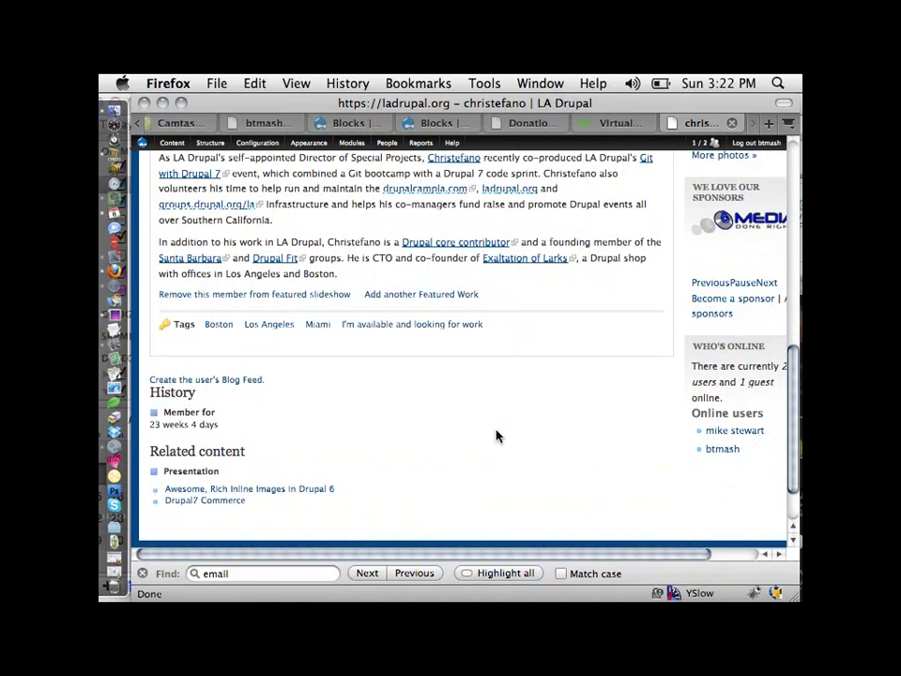
{"action": "scroll", "coordinate": [497, 435], "scroll_direction": "down", "scroll_amount": 2}
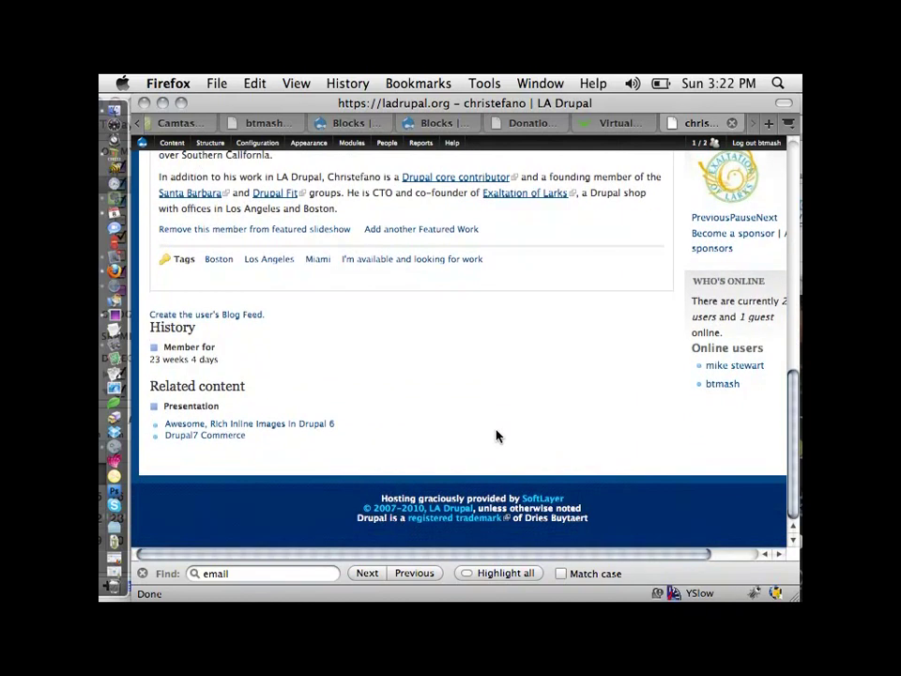
{"action": "scroll", "coordinate": [497, 434], "scroll_direction": "up", "scroll_amount": 15}
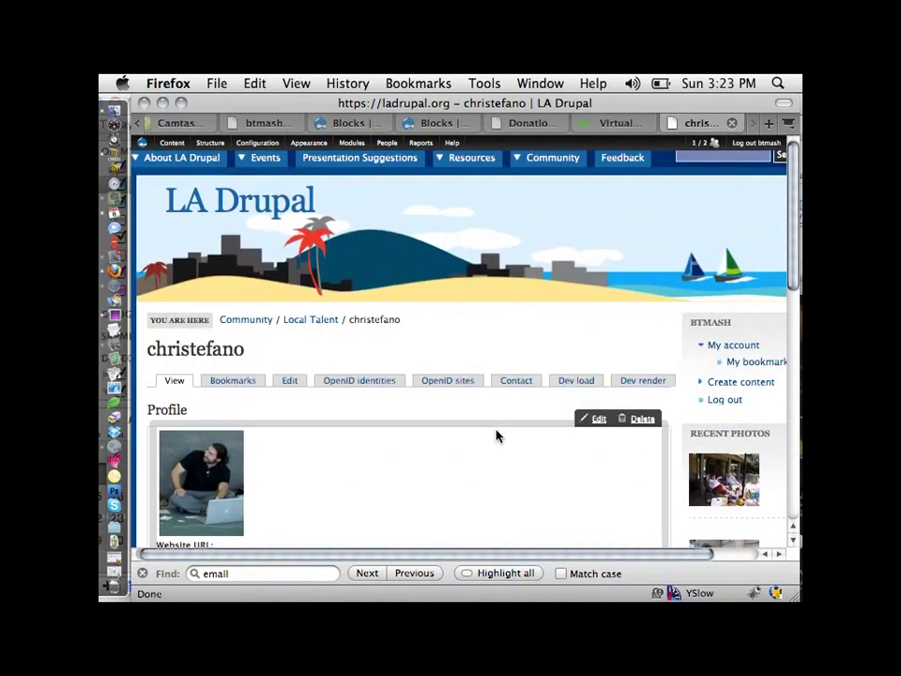
{"action": "left_click", "coordinate": [291, 380]}
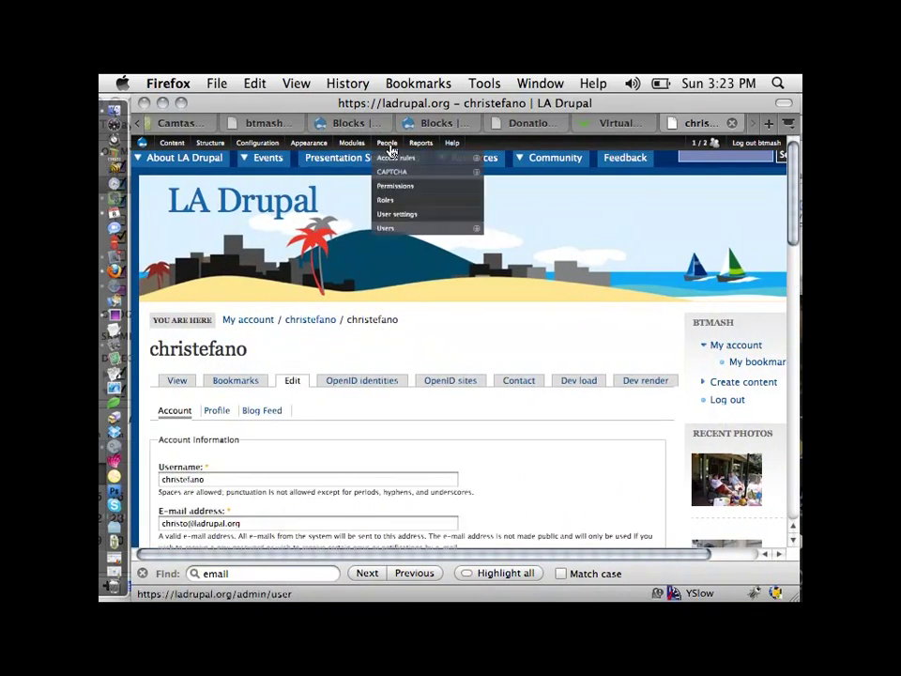
{"action": "mouse_move", "coordinate": [388, 150]}
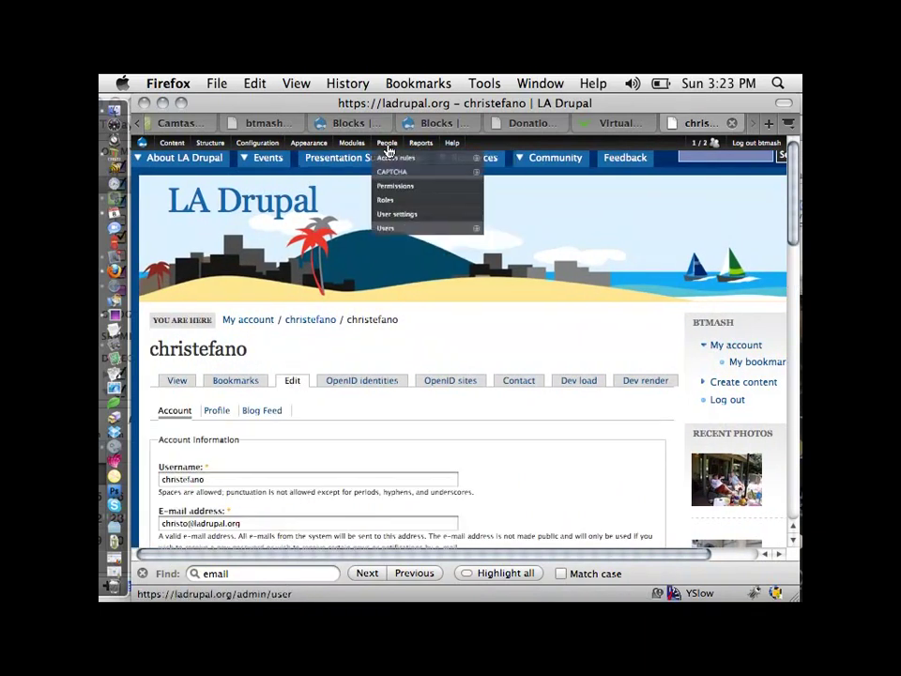
{"action": "left_click", "coordinate": [392, 203]}
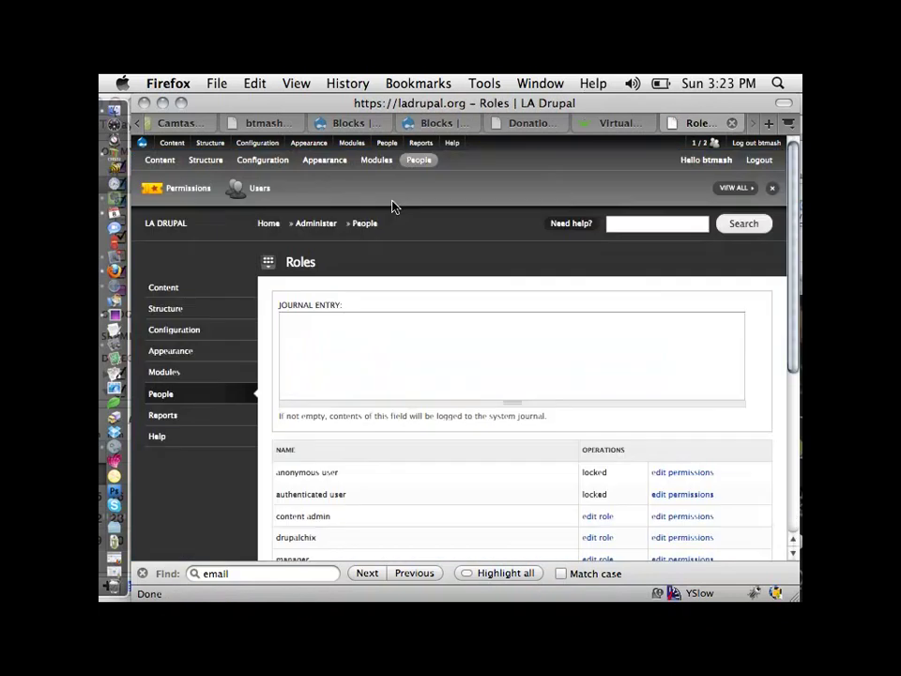
Scroll down to view all eight roles, from anonymous user through user admin
{"action": "scroll", "coordinate": [392, 208], "scroll_direction": "down", "scroll_amount": 3}
{"action": "scroll", "coordinate": [393, 208], "scroll_direction": "down", "scroll_amount": 2}
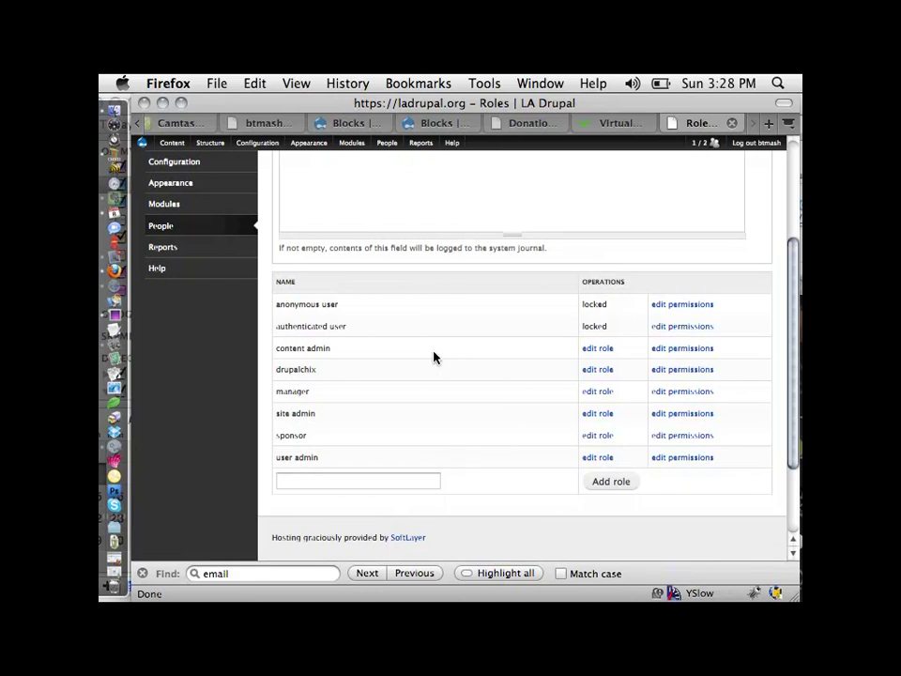
Type a contact's e-mail address into the Open Location prompt and select all of it
{"action": "key", "text": "super+l"}
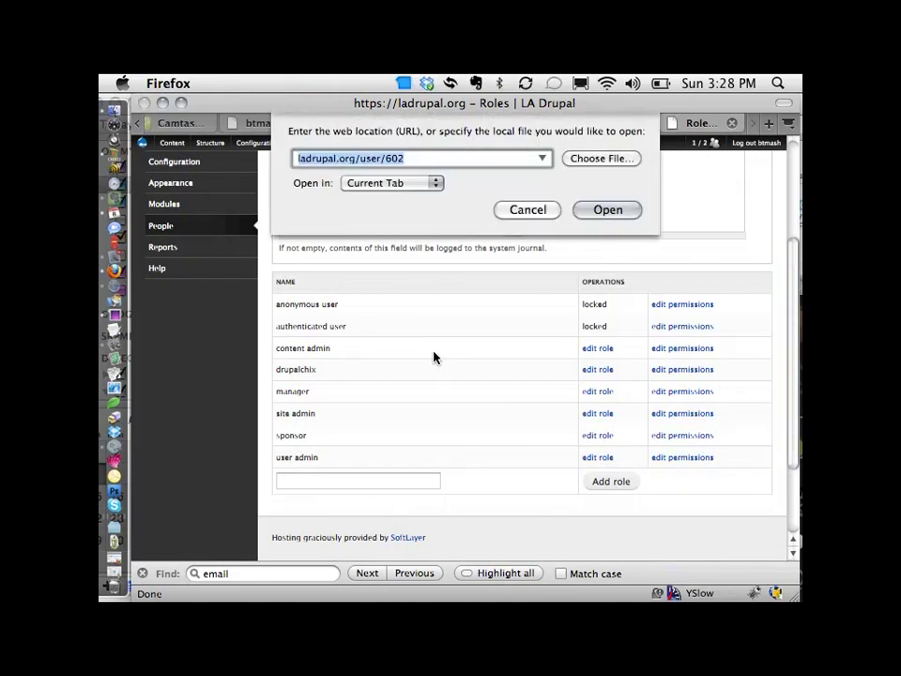
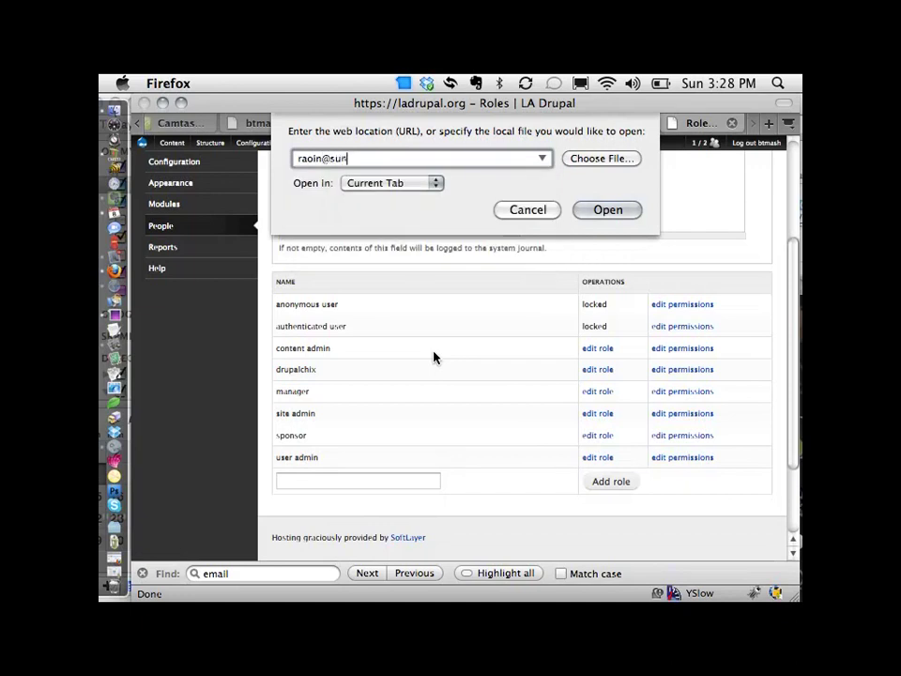
{"action": "key", "text": "Down"}
{"action": "key", "text": "Down"}
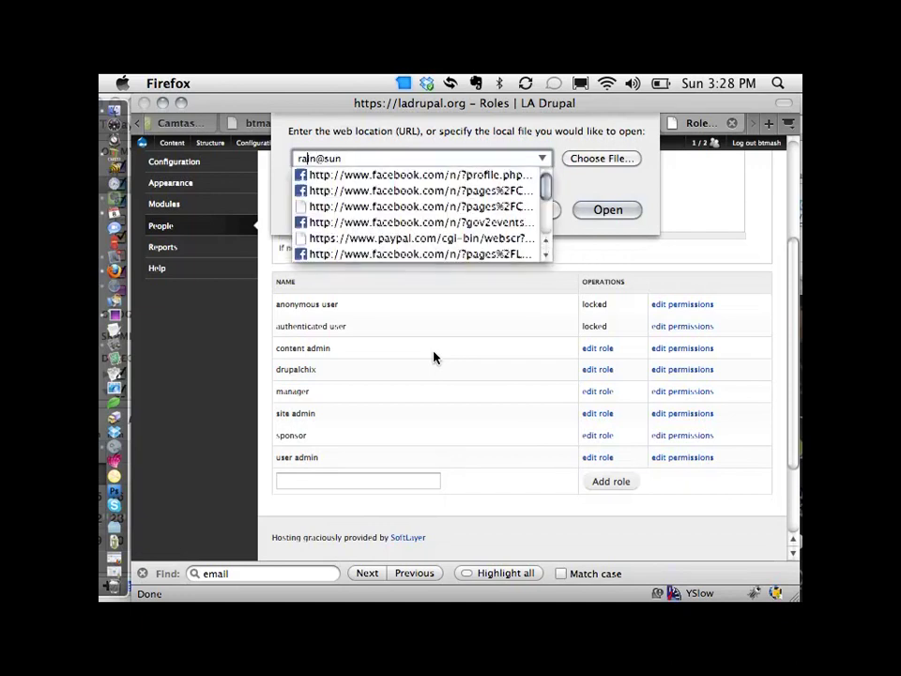
{"action": "key", "text": "Escape"}
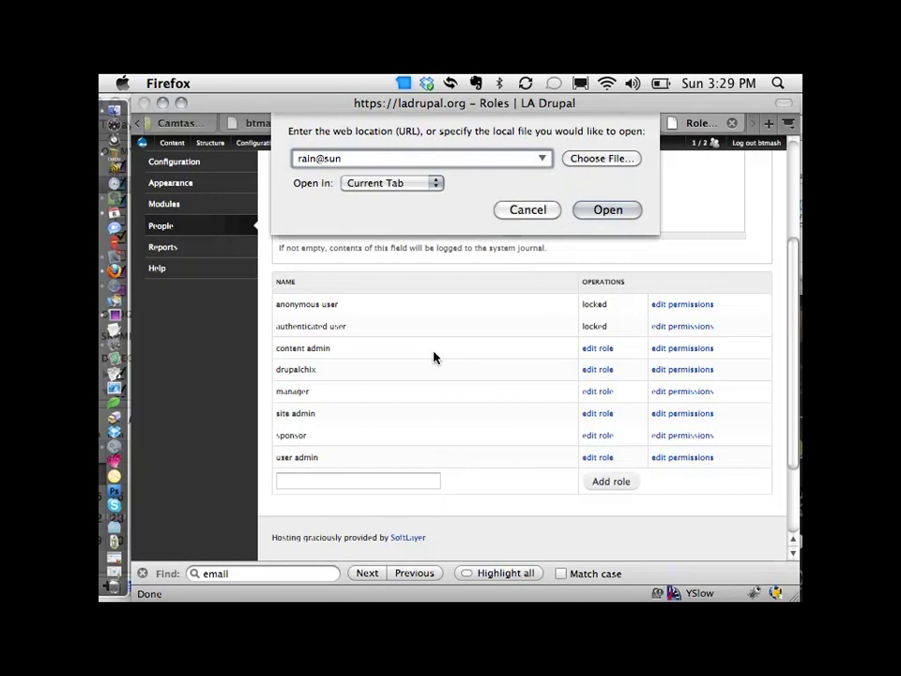
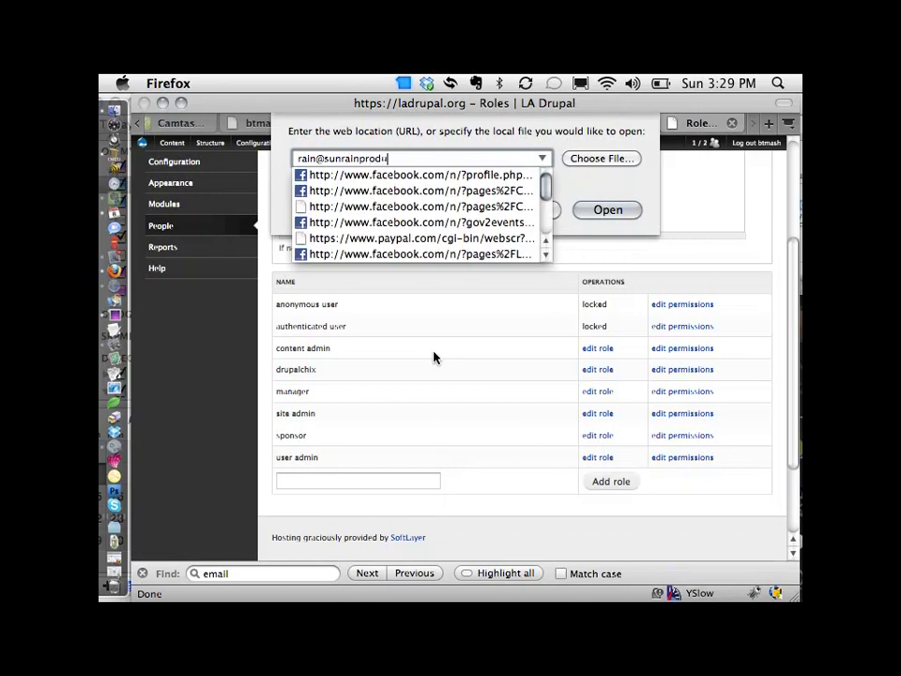
{"action": "key", "text": "super+a"}
Briefly toggle system search, then cancel the Open Location prompt to return to Roles
{"action": "key", "text": "super+space"}
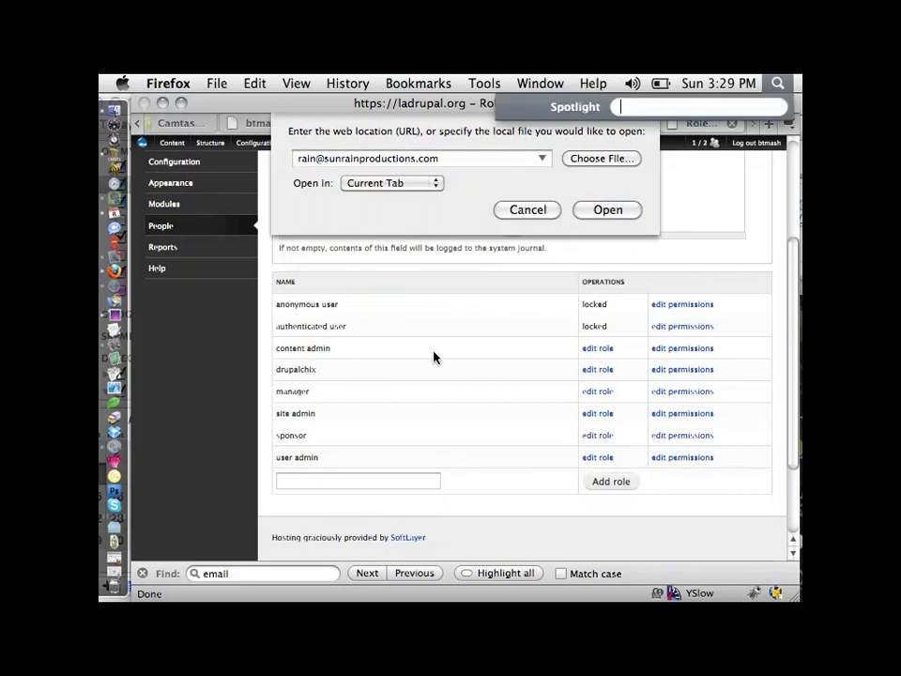
{"action": "key", "text": "super+space"}
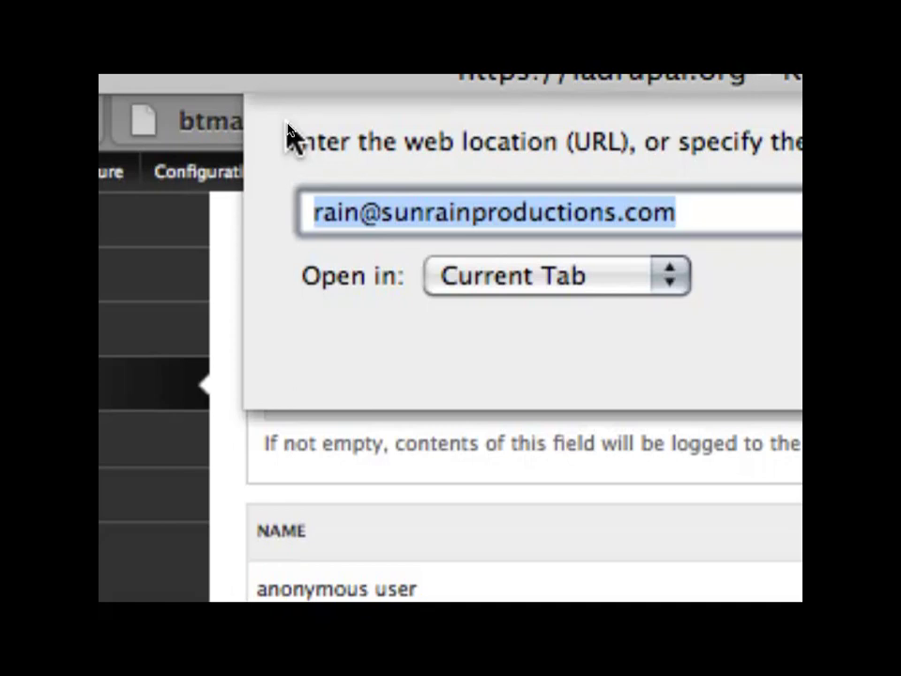
{"action": "key", "text": "Escape"}
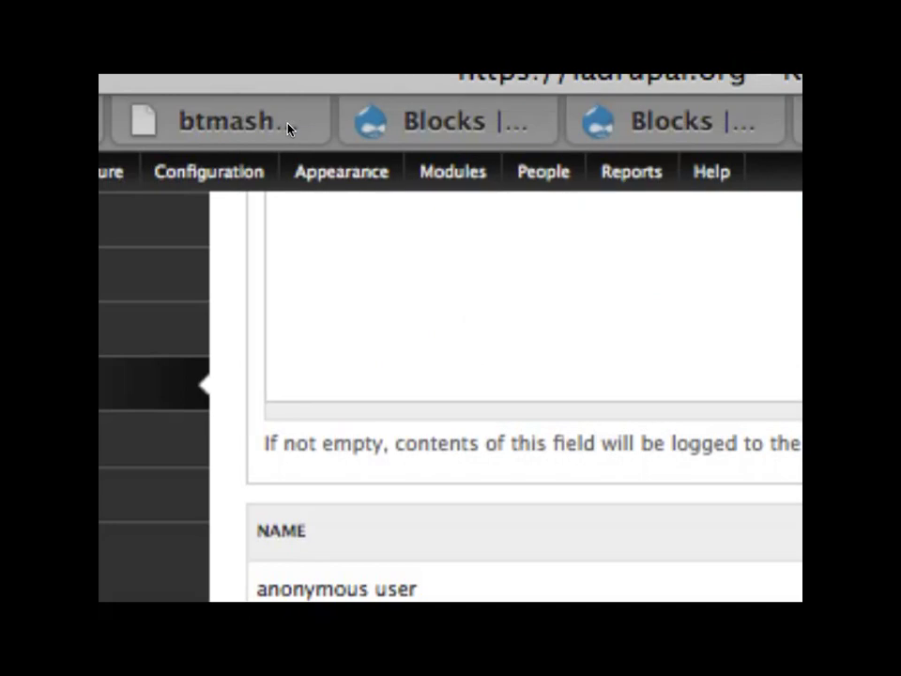